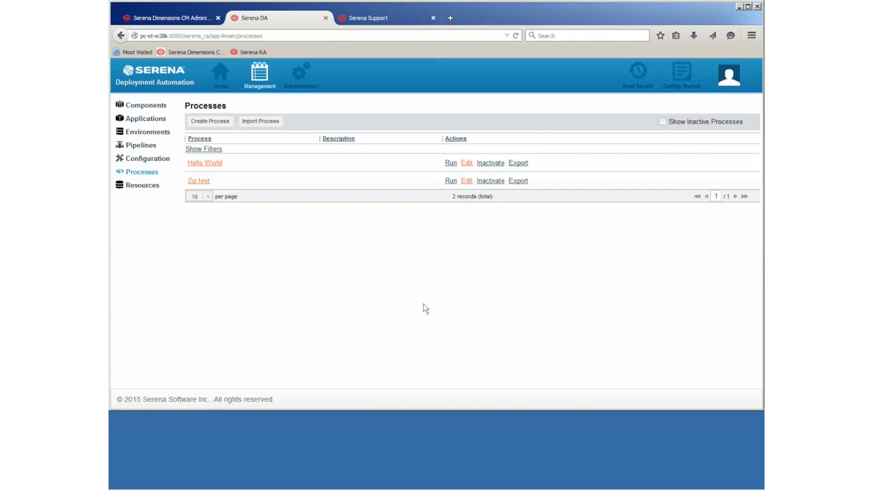
Step: Create a new process named 'Log Parser' and save it
{"action": "left_click", "coordinate": [222, 123]}
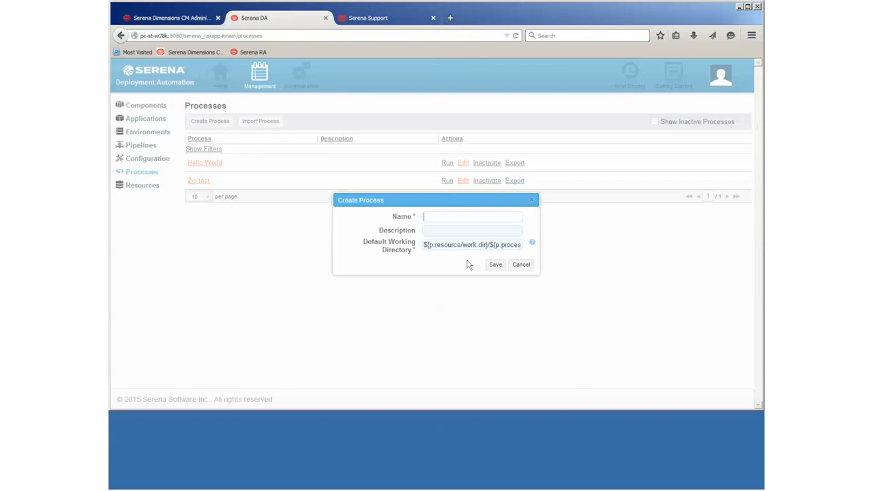
{"action": "type", "text": "Log Parser"}
{"action": "left_click", "coordinate": [495, 265]}
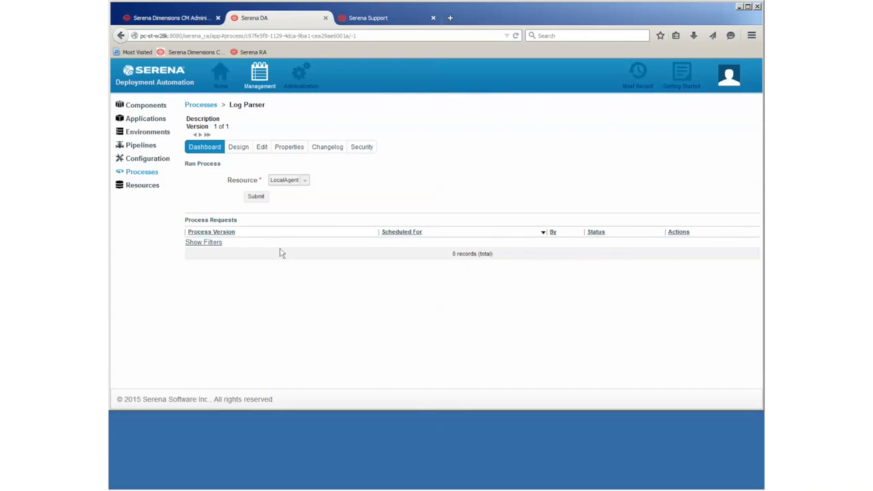
Step: Switch Log Parser to the Design view and expand Scripting > Shell in the plugin steps list
{"action": "left_click", "coordinate": [239, 148]}
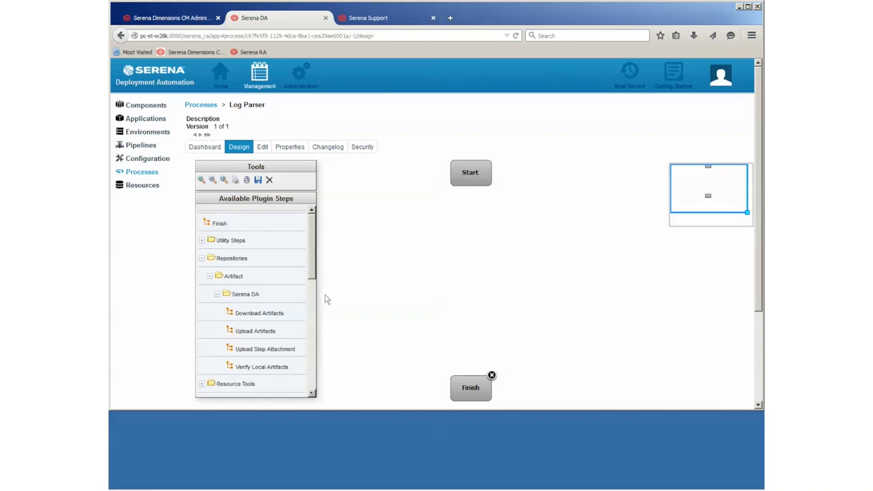
{"action": "scroll", "coordinate": [312, 261], "scroll_direction": "down", "scroll_amount": 1}
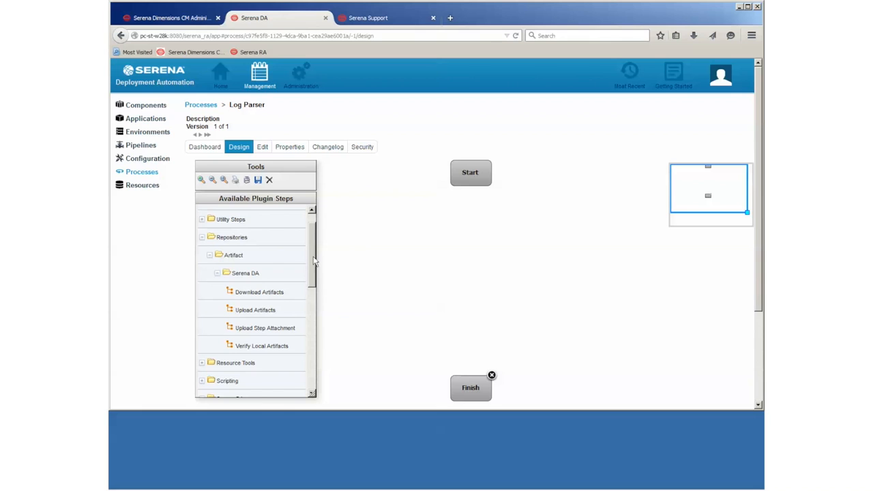
{"action": "scroll", "coordinate": [314, 260], "scroll_direction": "up", "scroll_amount": 1}
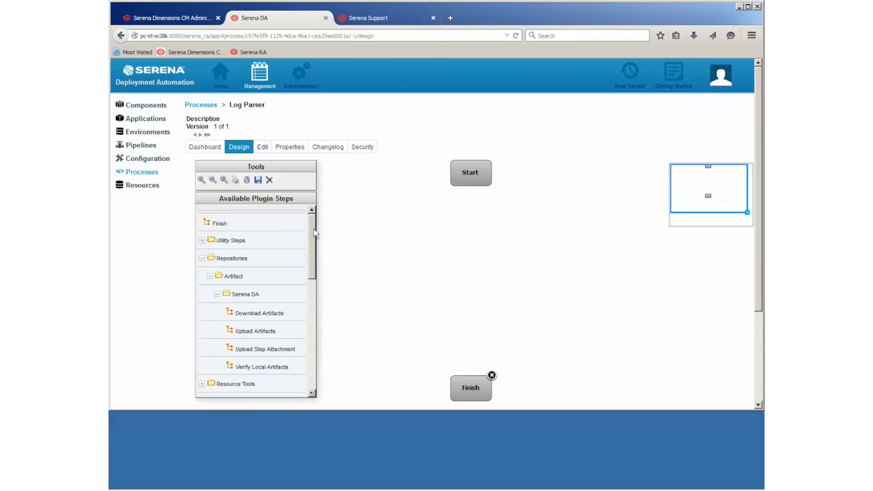
{"action": "scroll", "coordinate": [314, 246], "scroll_direction": "down", "scroll_amount": 5}
{"action": "left_click", "coordinate": [202, 290]}
{"action": "left_click", "coordinate": [209, 308]}
Step: Place a Shell step below Start, paste the sample echo log lines as its script, and save
{"action": "left_click_drag", "start_coordinate": [233, 332], "coordinate": [480, 224]}
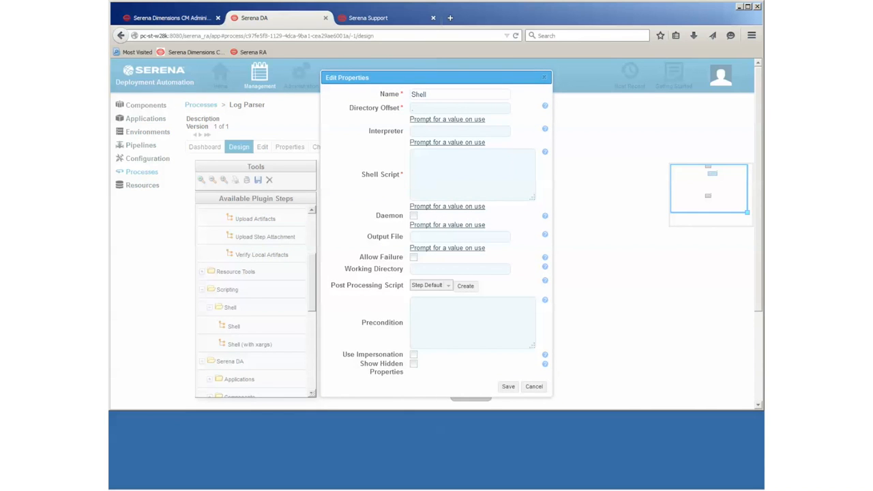
{"action": "left_click", "coordinate": [440, 171]}
{"action": "type", "text": "echo GRAND DESIGN echo ORA-1243 echo Error: Following code is incorrect echo PRA-5342 echo Warning: An error occurred"}
{"action": "scroll", "coordinate": [522, 178], "scroll_direction": "up", "scroll_amount": 2}
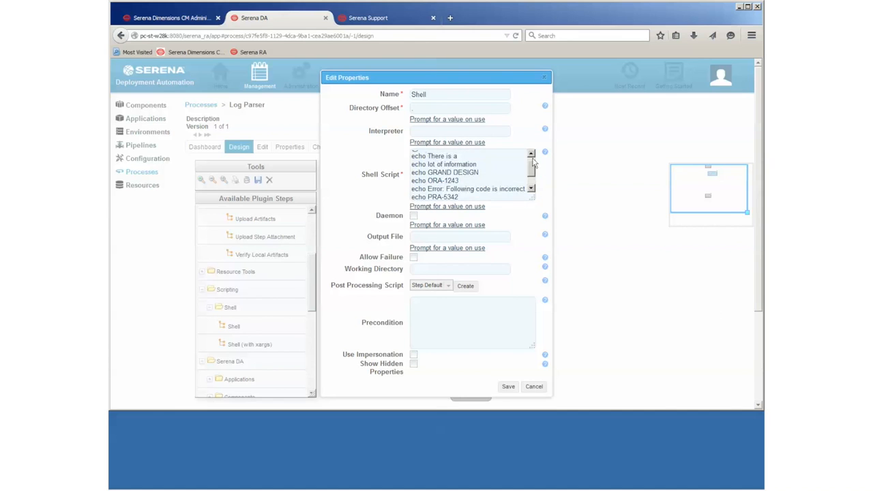
{"action": "scroll", "coordinate": [523, 179], "scroll_direction": "down", "scroll_amount": 2}
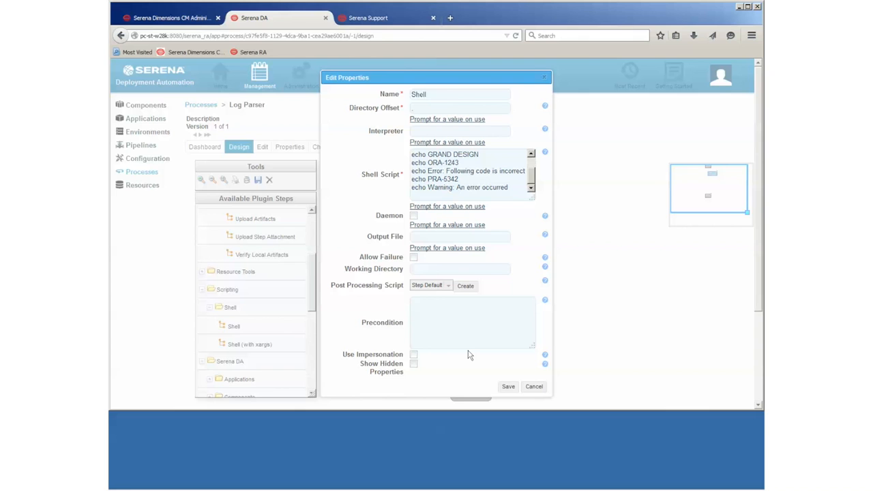
{"action": "left_click", "coordinate": [508, 386]}
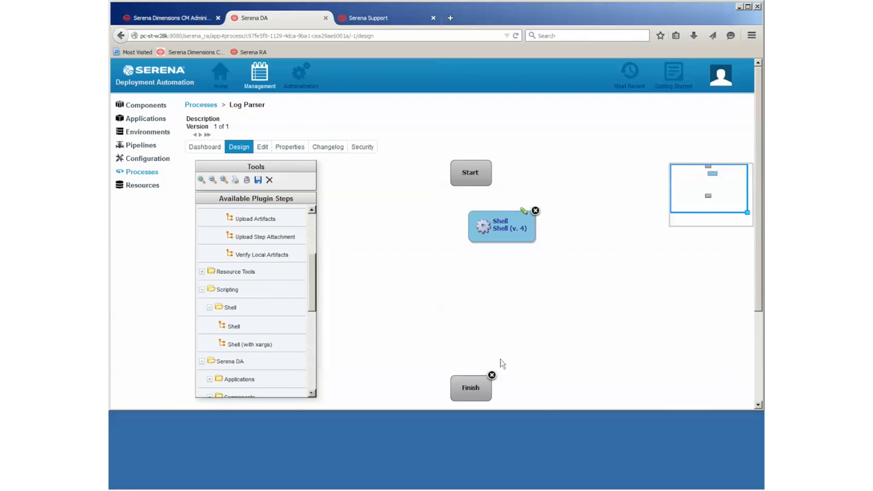
Step: Place a RegExp Search step between Shell and Finish with ORA_MESS, ERR=Error and WARN=Warning rules
{"action": "left_click_drag", "start_coordinate": [311, 266], "coordinate": [308, 341]}
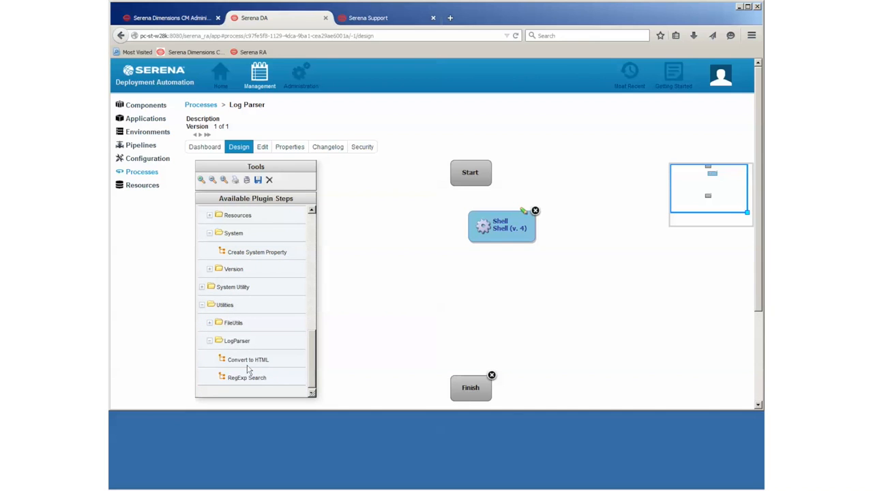
{"action": "left_click_drag", "start_coordinate": [245, 376], "coordinate": [495, 261]}
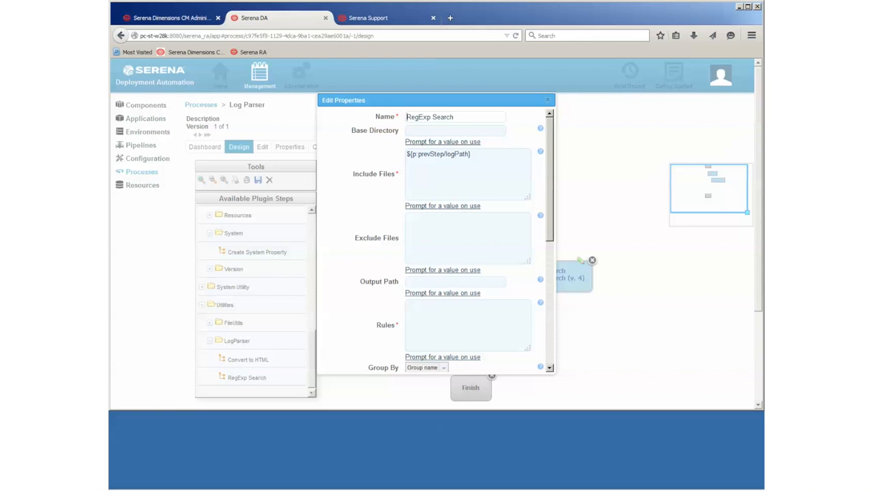
{"action": "right_click", "coordinate": [426, 318]}
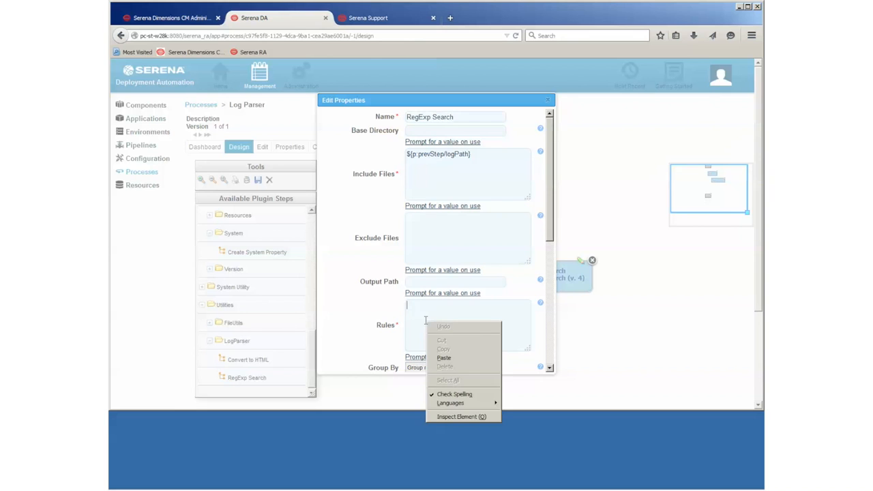
{"action": "left_click", "coordinate": [443, 358]}
Step: Scroll to the bottom of the RegExp Search properties and save them
{"action": "left_click_drag", "start_coordinate": [552, 235], "coordinate": [548, 268]}
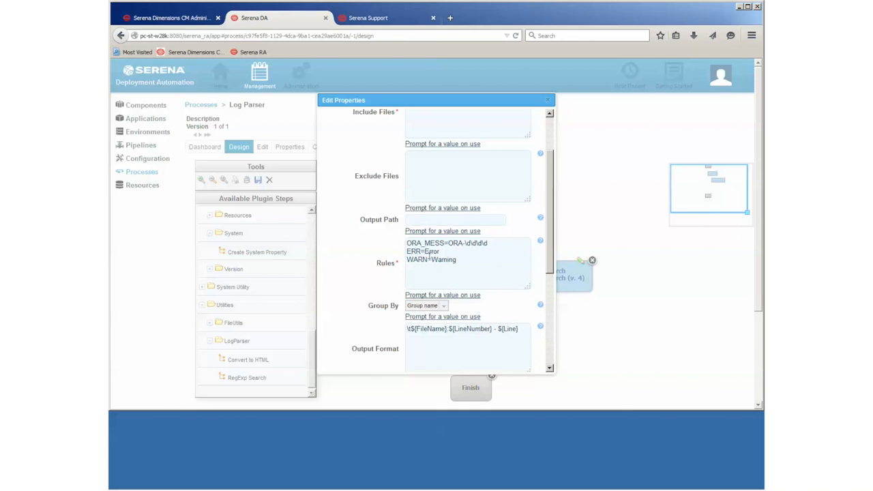
{"action": "mouse_move", "coordinate": [540, 242]}
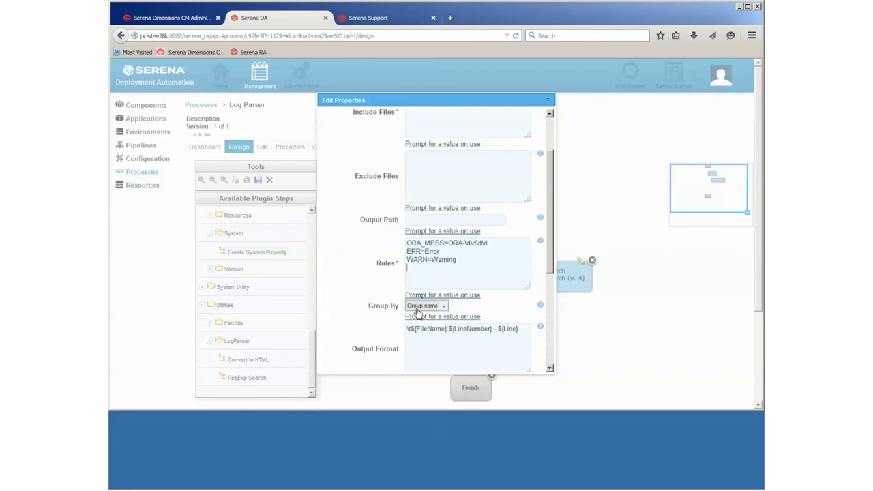
{"action": "left_click_drag", "start_coordinate": [553, 246], "coordinate": [550, 290]}
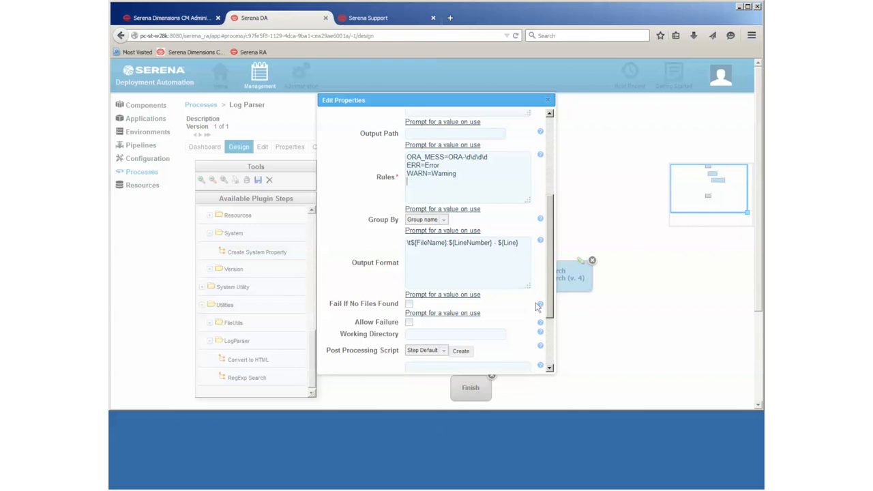
{"action": "left_click_drag", "start_coordinate": [551, 295], "coordinate": [548, 364]}
{"action": "left_click", "coordinate": [503, 363]}
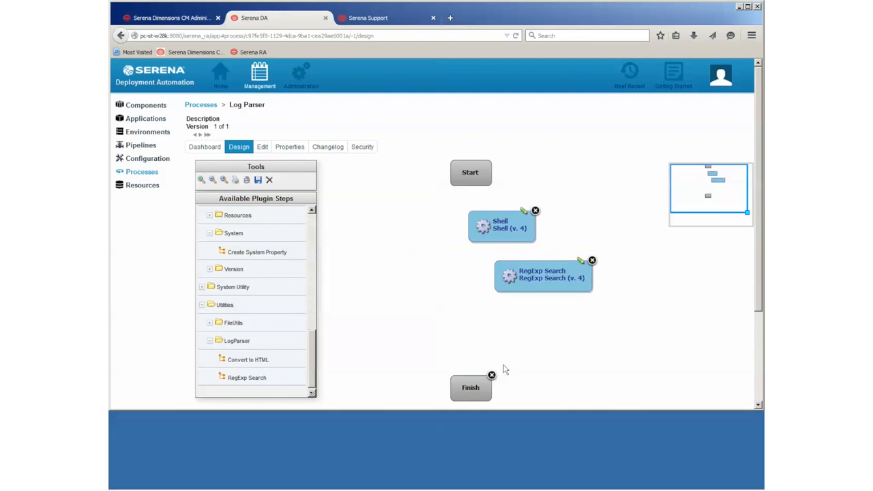
Step: Add an Upload Step Attachment step attaching OutputParsed.txt to target step Shell, and save it
{"action": "left_click_drag", "start_coordinate": [313, 355], "coordinate": [314, 252]}
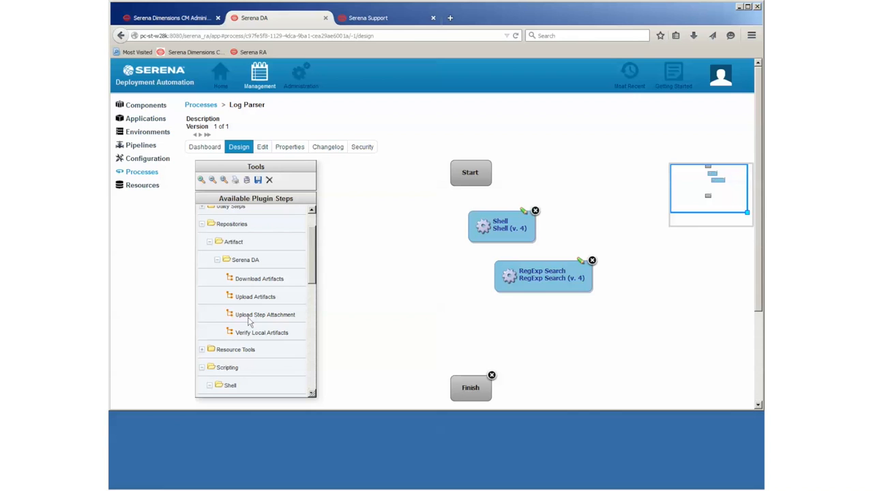
{"action": "left_click_drag", "start_coordinate": [249, 322], "coordinate": [495, 331]}
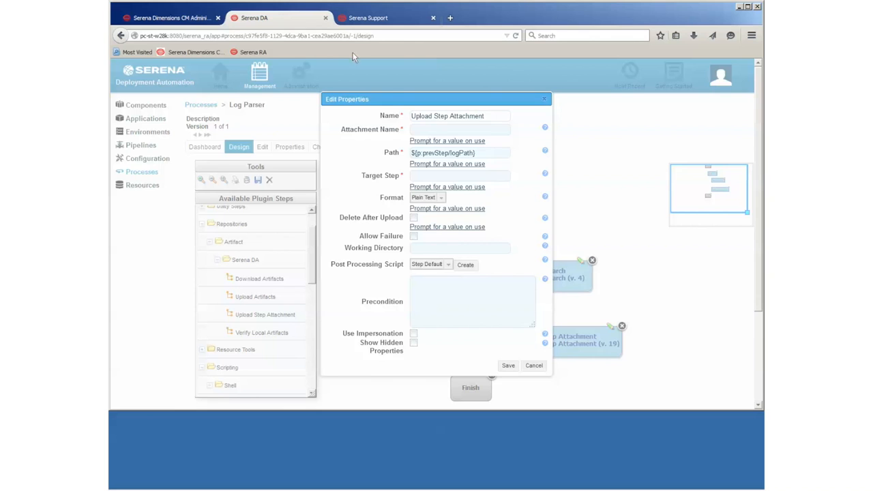
{"action": "left_click_drag", "start_coordinate": [391, 100], "coordinate": [260, 73]}
{"action": "left_click", "coordinate": [306, 103]}
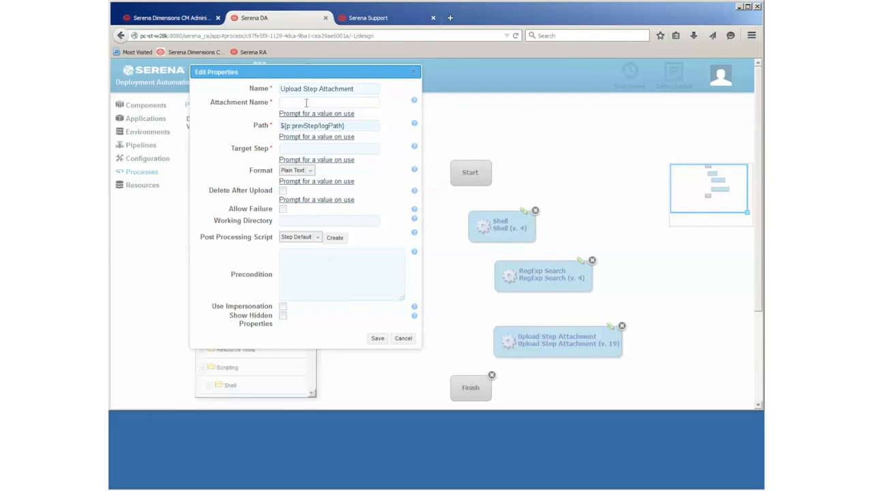
{"action": "type", "text": "Output"}
{"action": "key", "text": "BackSpace"}
{"action": "key", "text": "BackSpace"}
{"action": "key", "text": "BackSpace"}
{"action": "type", "text": "putPased.txtr"}
{"action": "left_click", "coordinate": [320, 146]}
{"action": "type", "text": "Shell"}
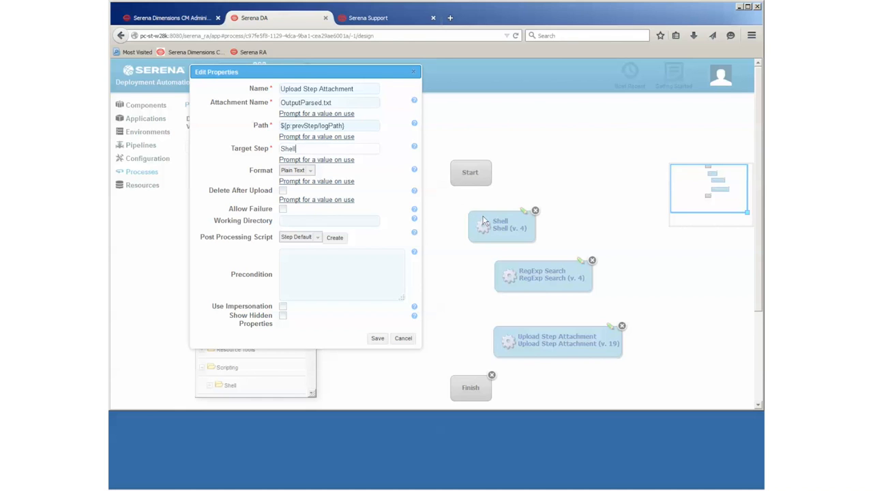
{"action": "left_click", "coordinate": [376, 340]}
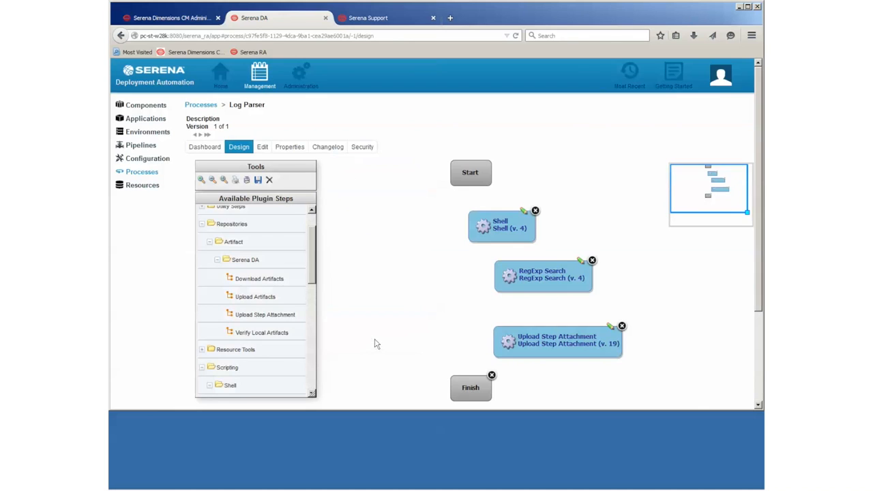
Step: Link Start→Shell→RegExp Search→Upload Step Attachment→Finish, save as version 2, and go to the Dashboard
{"action": "left_click_drag", "start_coordinate": [473, 176], "coordinate": [558, 347]}
{"action": "left_click_drag", "start_coordinate": [527, 371], "coordinate": [476, 386]}
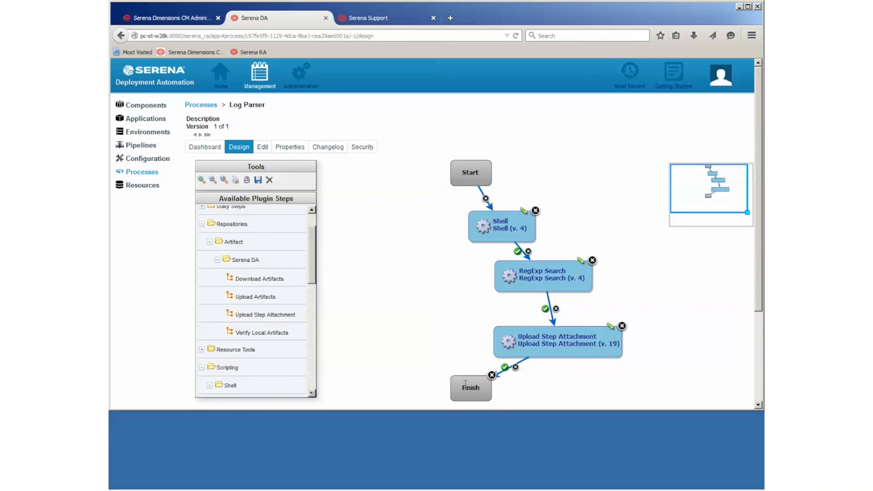
{"action": "left_click", "coordinate": [258, 180]}
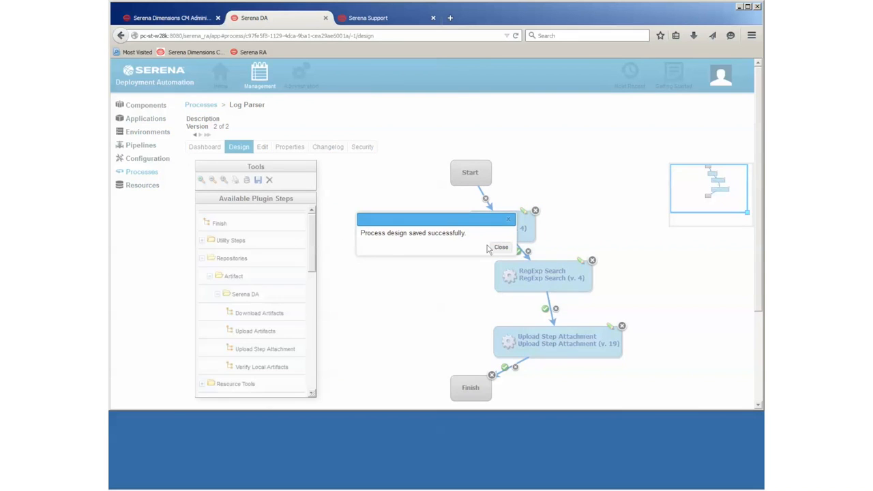
{"action": "left_click", "coordinate": [501, 247]}
{"action": "left_click", "coordinate": [205, 146]}
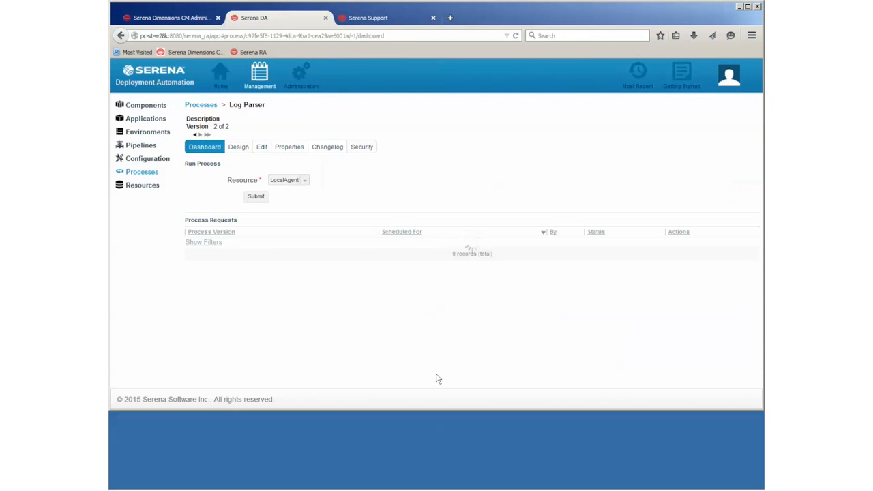
Step: Run Log Parser, check the Shell step's output log, then view the RegExp Search output log
{"action": "left_click", "coordinate": [254, 198]}
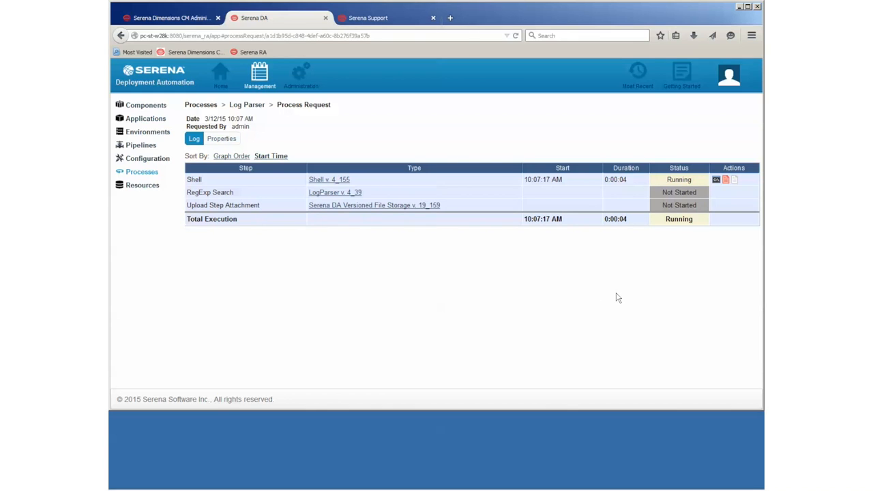
{"action": "left_click", "coordinate": [716, 180]}
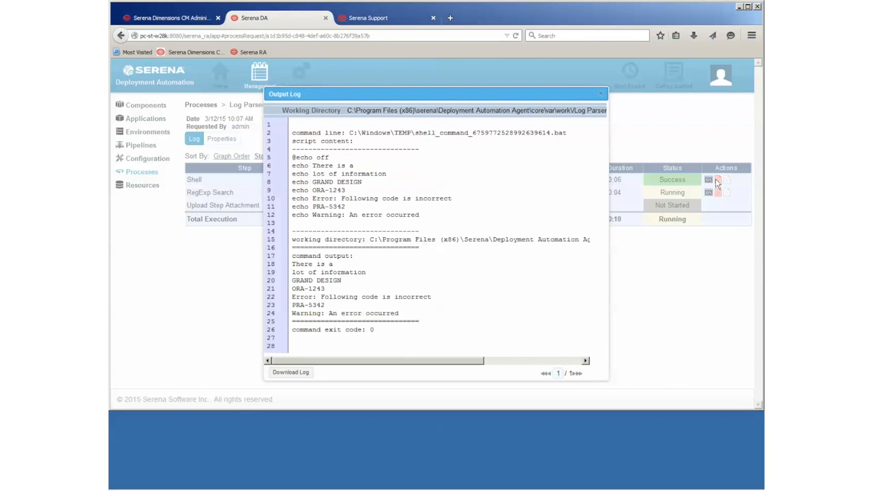
{"action": "left_click", "coordinate": [601, 93]}
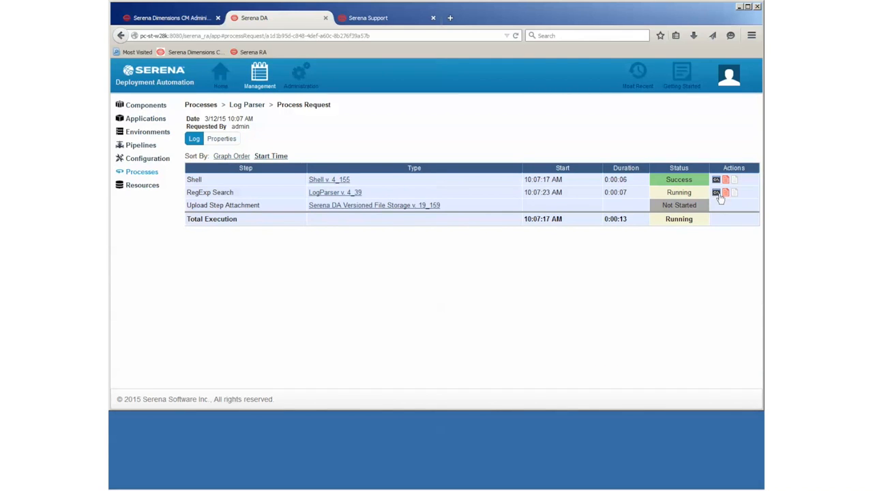
{"action": "left_click", "coordinate": [716, 196]}
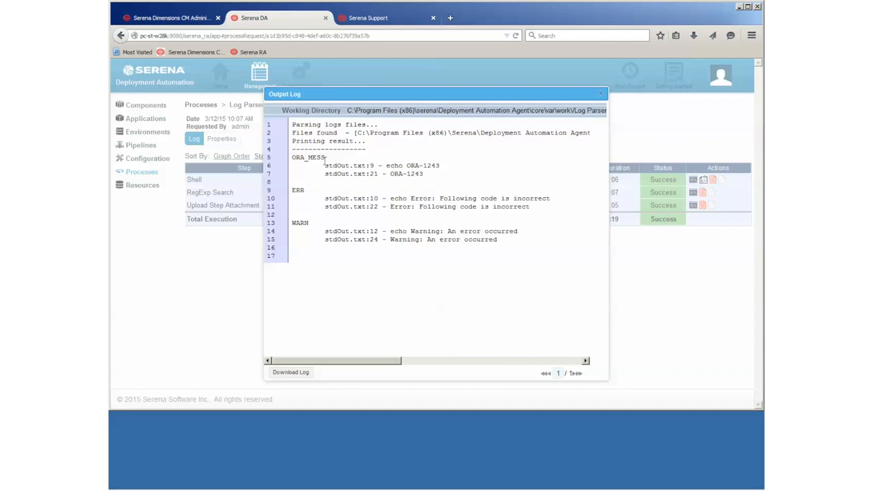
{"action": "left_click_drag", "start_coordinate": [358, 132], "coordinate": [592, 133]}
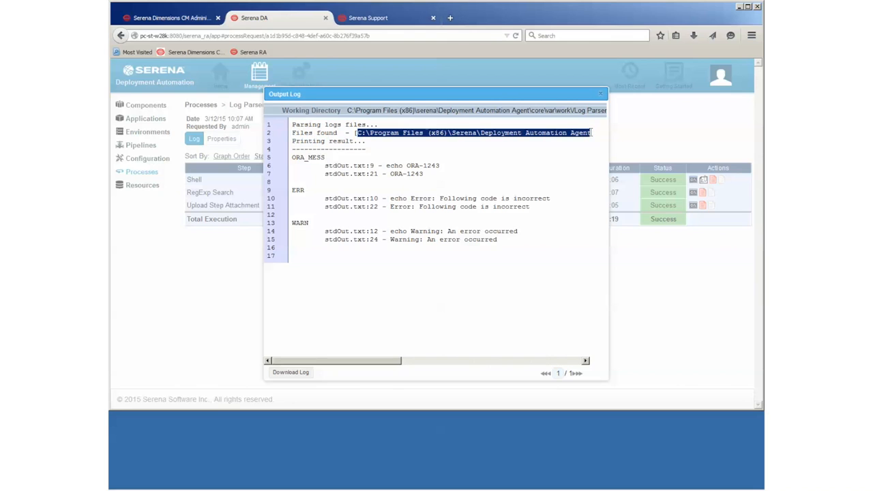
{"action": "left_click", "coordinate": [591, 135]}
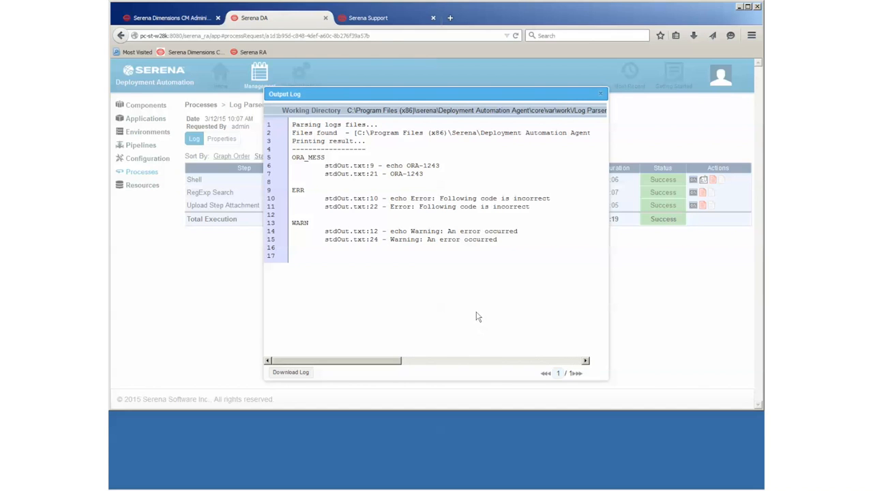
Step: Close the RegExp Search log and review the OutputParsed.txt attachment's ORA_MESS, ERR and WARN matches
{"action": "left_click", "coordinate": [600, 95]}
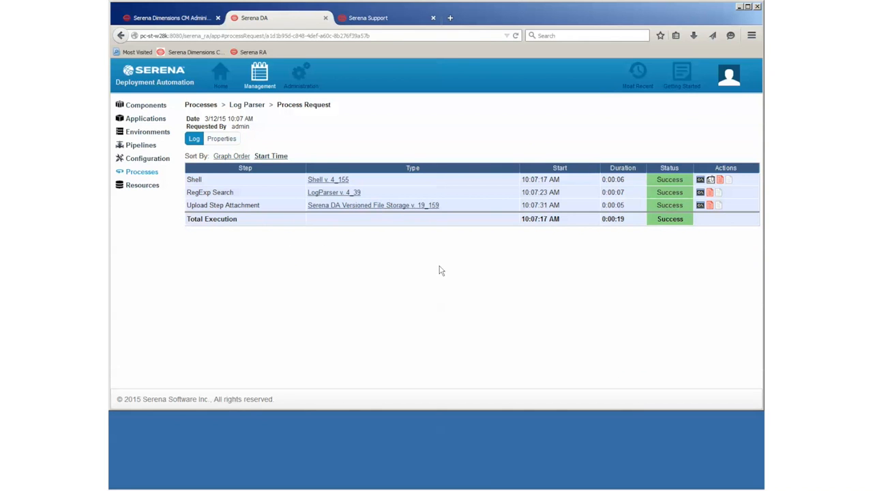
{"action": "left_click", "coordinate": [713, 184]}
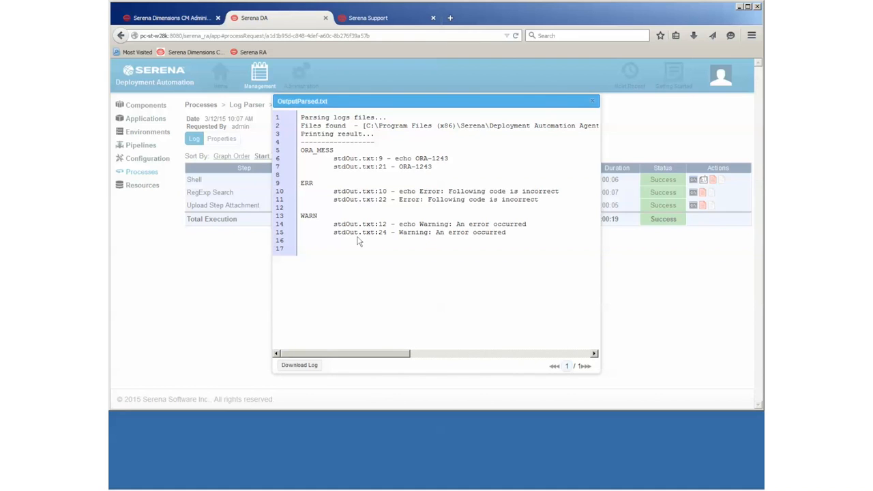
{"action": "left_click", "coordinate": [593, 101]}
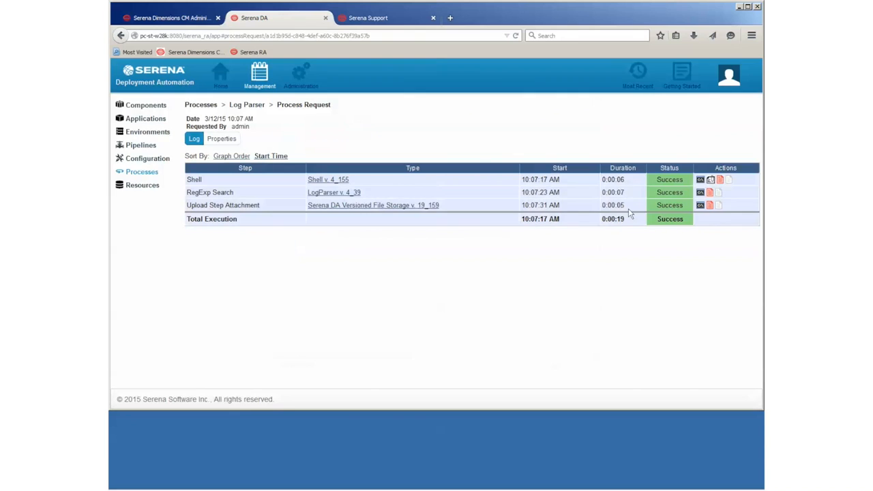